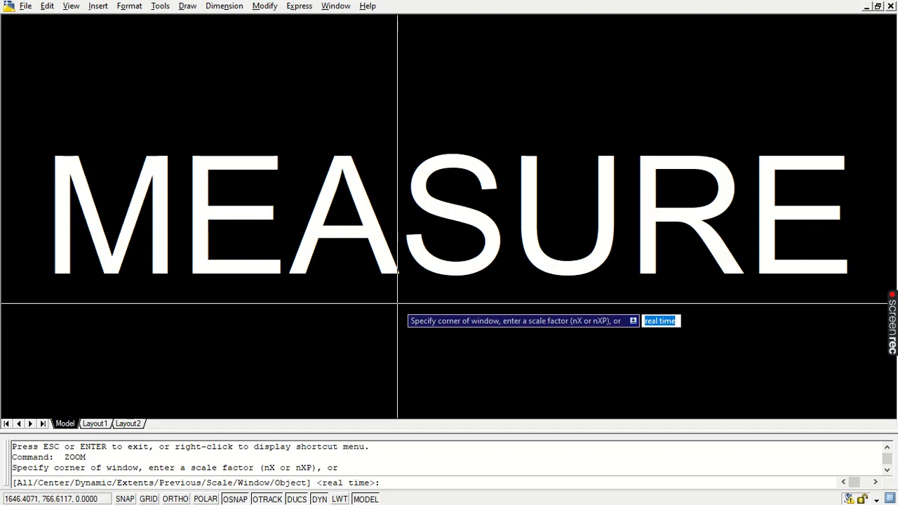
# Step: Leave the zoom command and erase all objects from the drawing
pyautogui.press('Return')
pyautogui.press('Escape')
pyautogui.write('E')
pyautogui.press('Return')
pyautogui.write('ALL')
pyautogui.press('Return')
pyautogui.press('Return')
# Step: Draw a horizontal line 100 units long with ortho mode on
pyautogui.write('L')
pyautogui.press('Return')
pyautogui.click(166, 243)
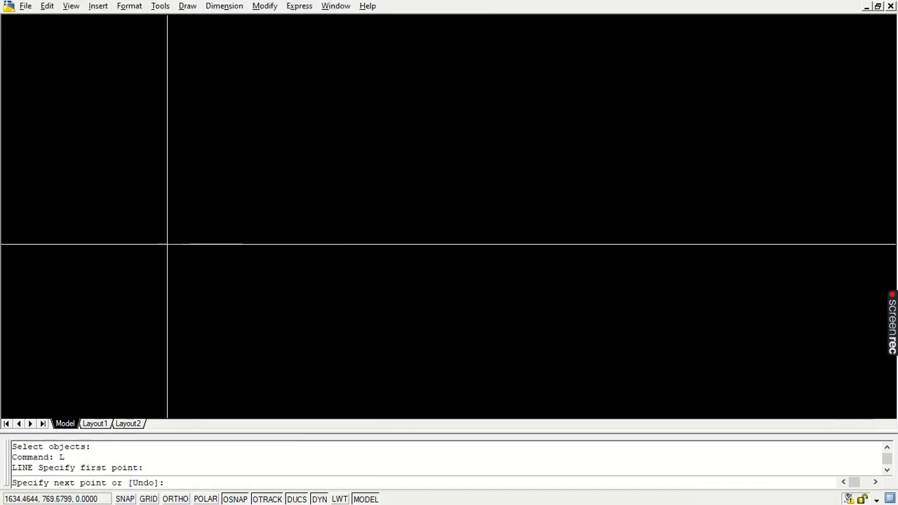
pyautogui.press('F8')
pyautogui.write('100')
pyautogui.press('Return')
pyautogui.press('Return')
pyautogui.write('Z')
pyautogui.press('Return')
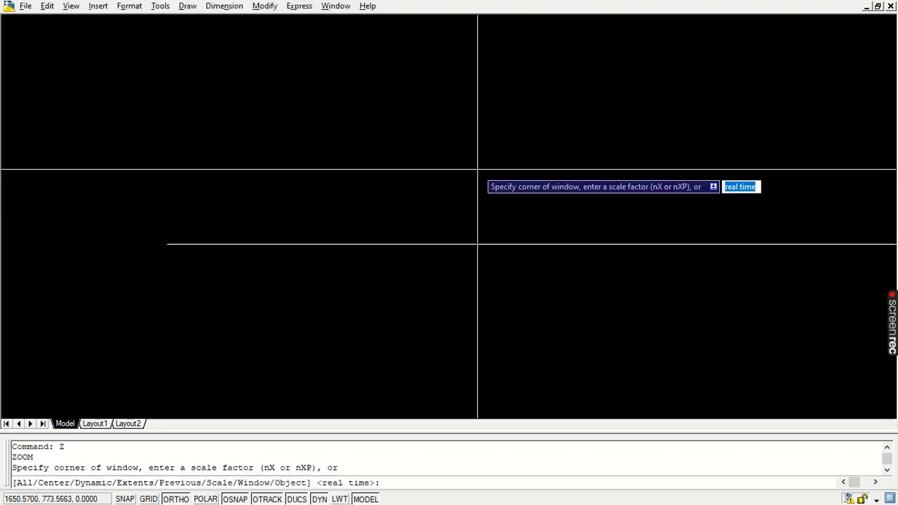
pyautogui.write('E')
pyautogui.press('Return')
pyautogui.press('Return')
pyautogui.press('Return')
pyautogui.moveTo(464, 204); pyautogui.dragTo(457, 226)
pyautogui.press('Escape')
pyautogui.write('ME')
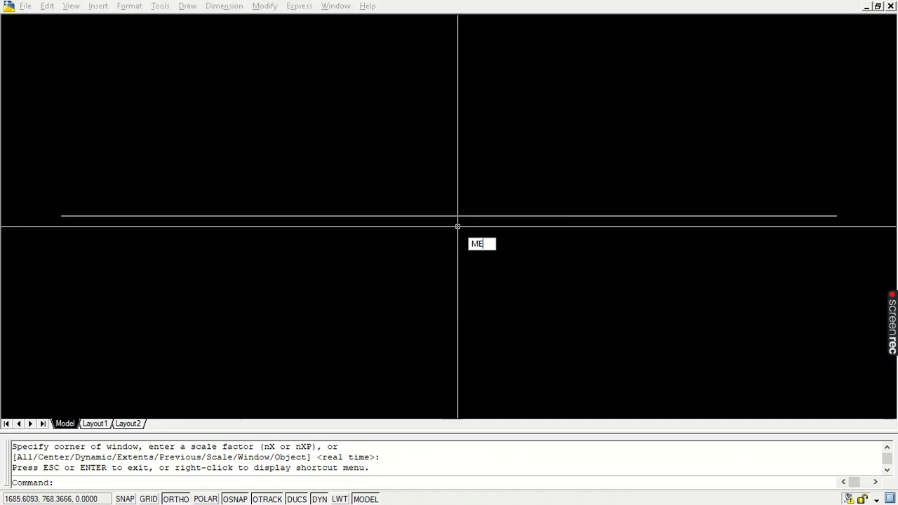
pyautogui.press('Return')
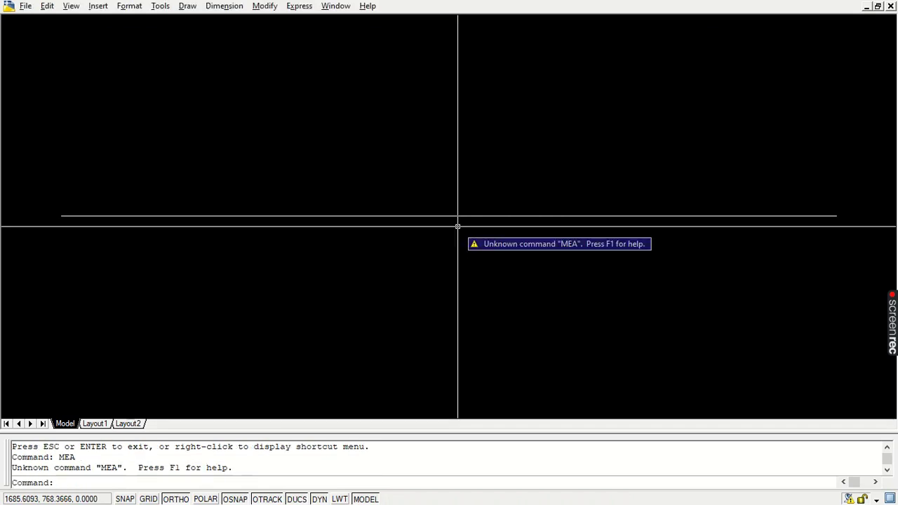
pyautogui.press('Escape')
# Step: Use the Measure command to place points along the line at intervals of 10 units
pyautogui.write('ME')
pyautogui.press('Return')
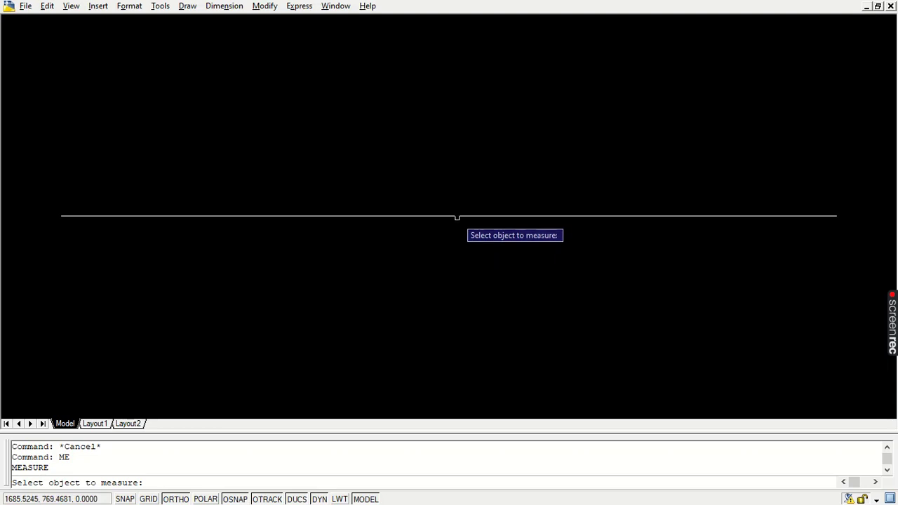
pyautogui.click(457, 217)
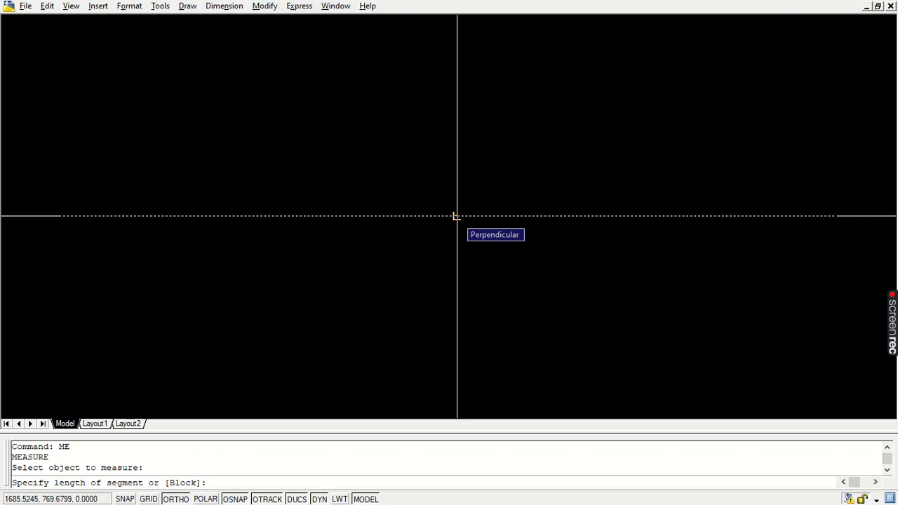
pyautogui.write('10')
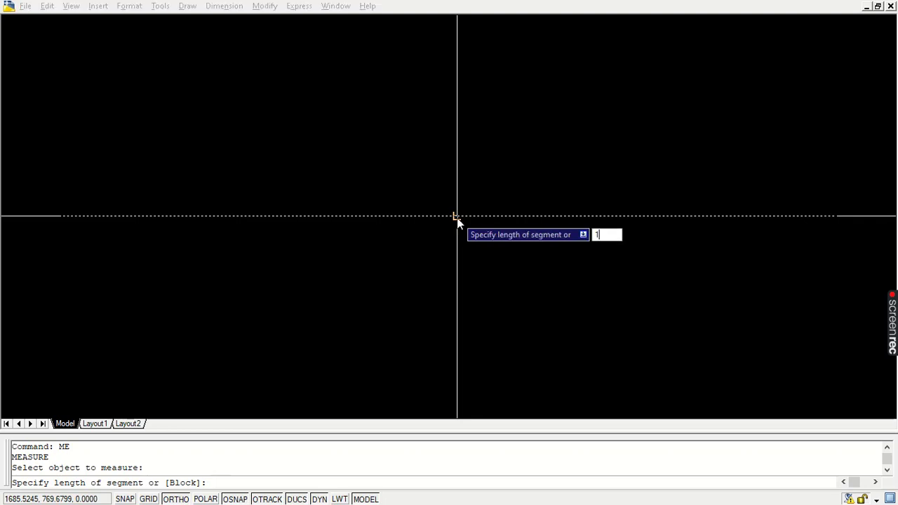
pyautogui.press('Return')
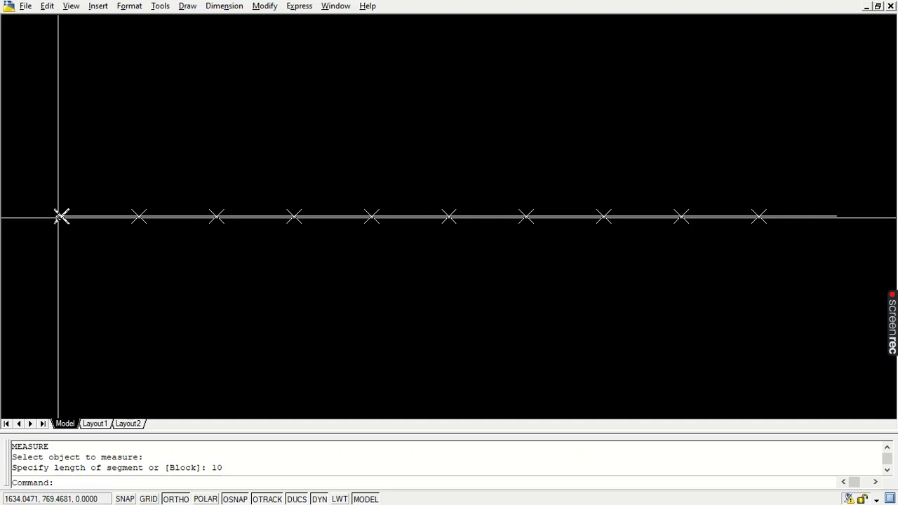
pyautogui.click(60, 217)
pyautogui.press('Escape')
pyautogui.click(824, 217)
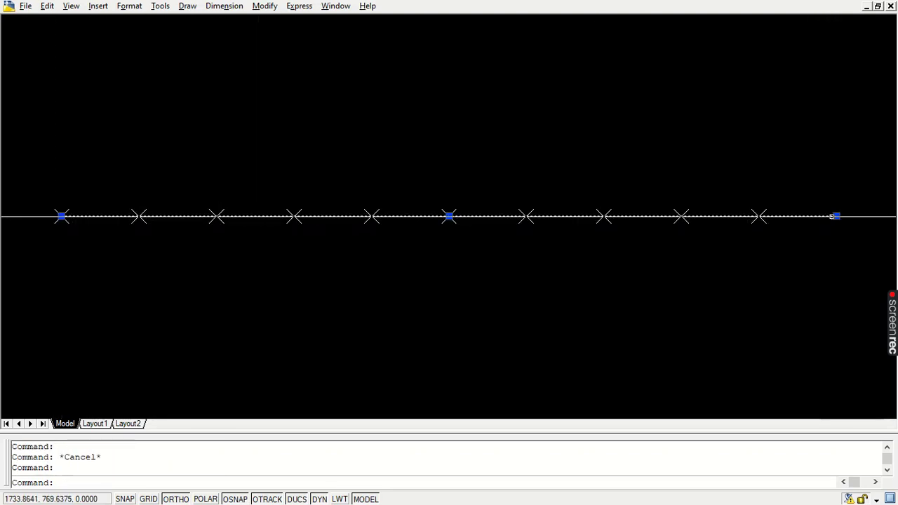
pyautogui.press('Escape')
# Step: Copy the line straight down twice, placing the first copy about 8.6 units below and the second further down
pyautogui.write('C')
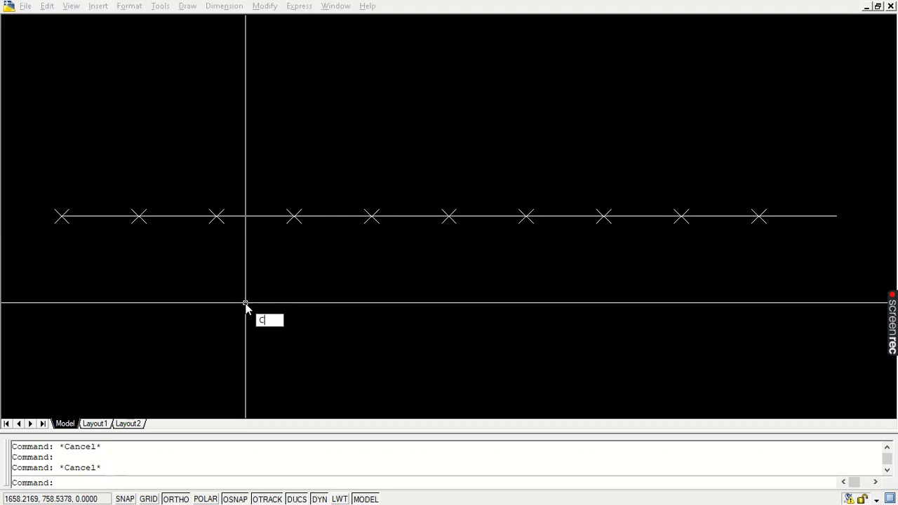
pyautogui.write('O')
pyautogui.press('Return')
pyautogui.click(425, 216)
pyautogui.press('Return')
pyautogui.click(411, 237)
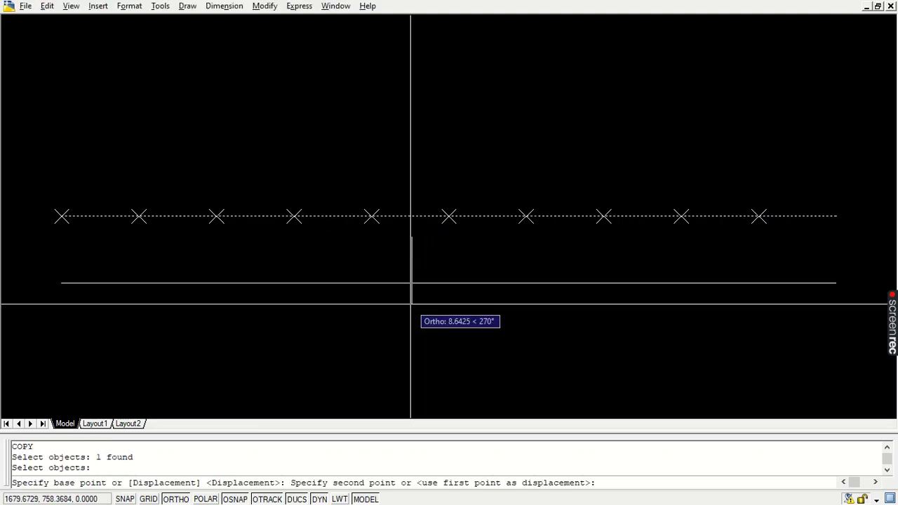
pyautogui.click(412, 304)
pyautogui.click(412, 365)
pyautogui.press('Return')
pyautogui.press('Escape')
pyautogui.press('Escape')
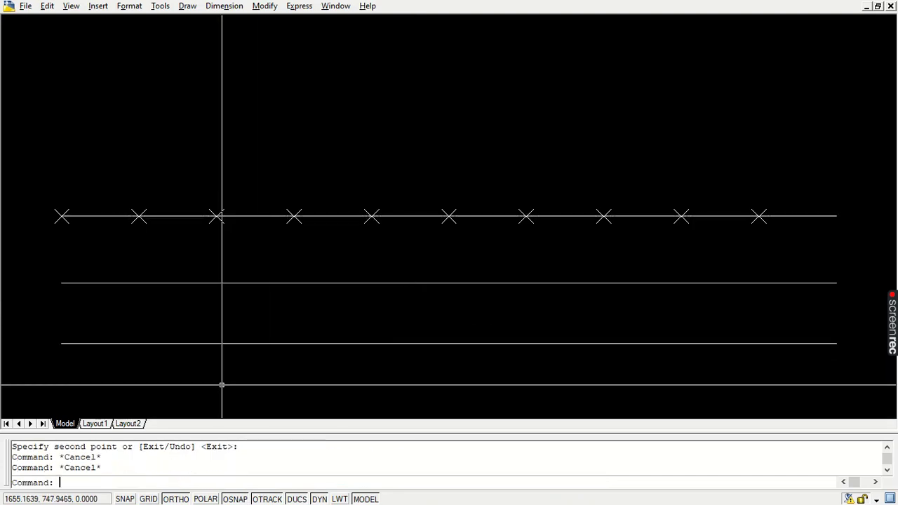
# Step: Use the Measure command to place points along the middle line at intervals of 15 units
pyautogui.write('ME')
pyautogui.press('Return')
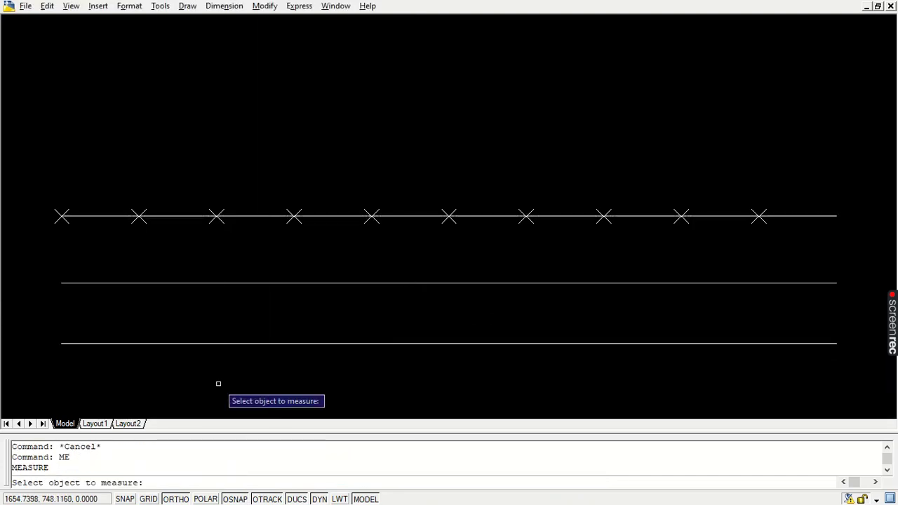
pyautogui.click(258, 281)
pyautogui.press('Return')
pyautogui.click(211, 281)
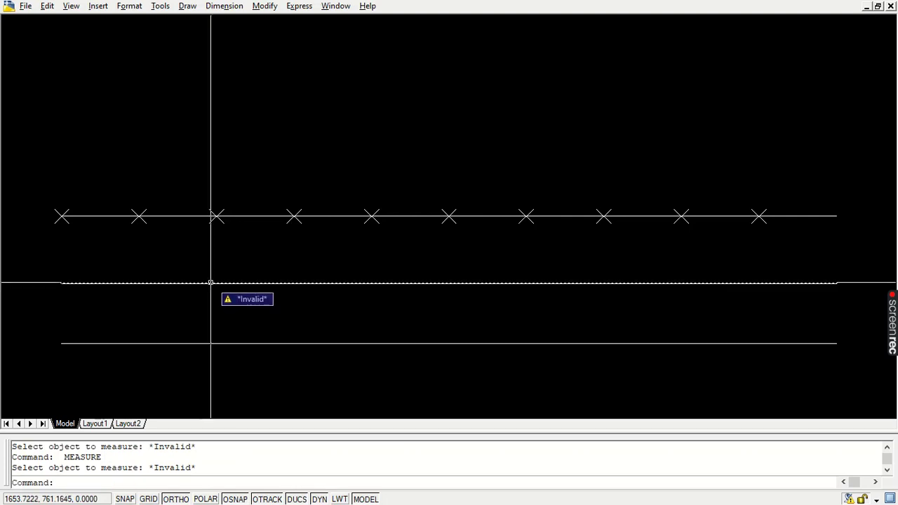
pyautogui.press('Return')
pyautogui.click(208, 282)
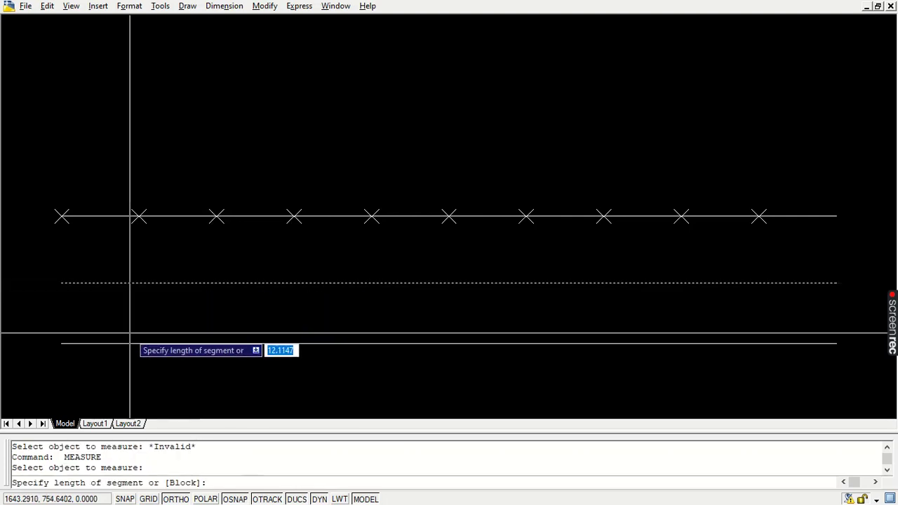
pyautogui.write('15')
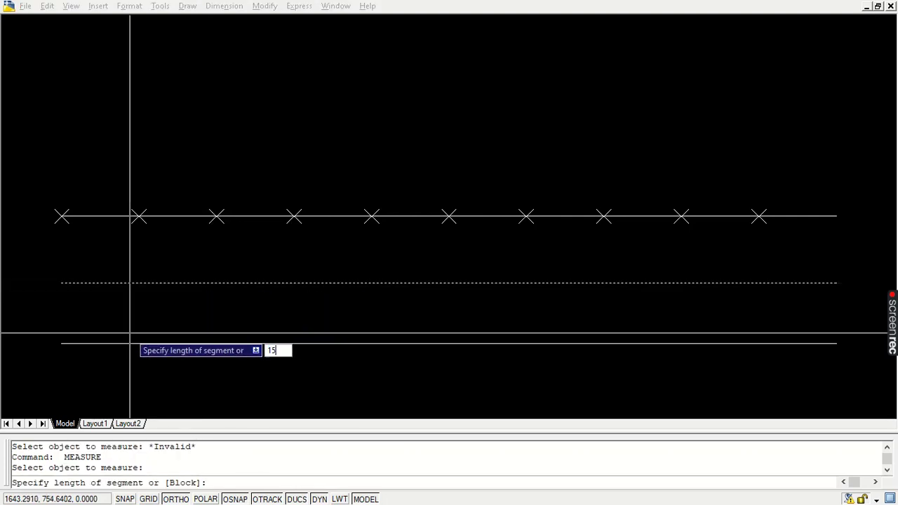
pyautogui.press('Return')
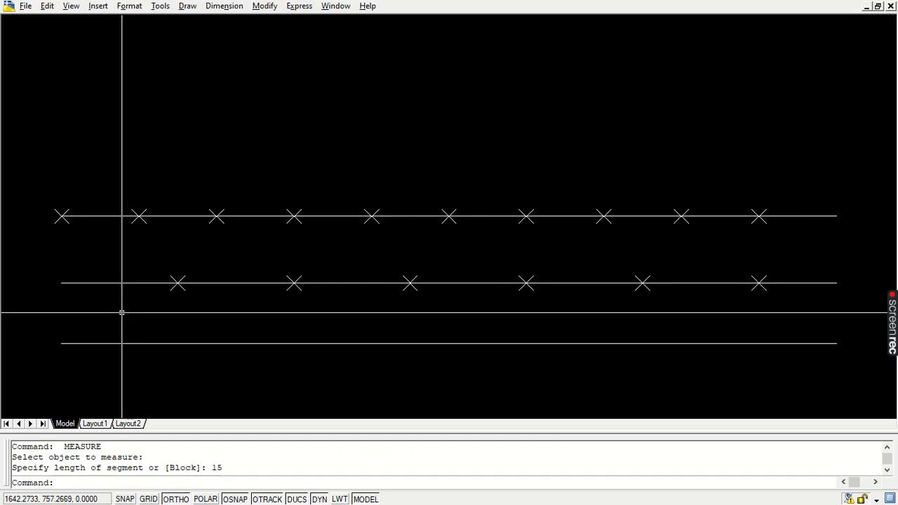
# Step: Measure the distance from the middle line's start to its first point, and from its last point to the line's end
pyautogui.click(166, 283)
pyautogui.write('D')
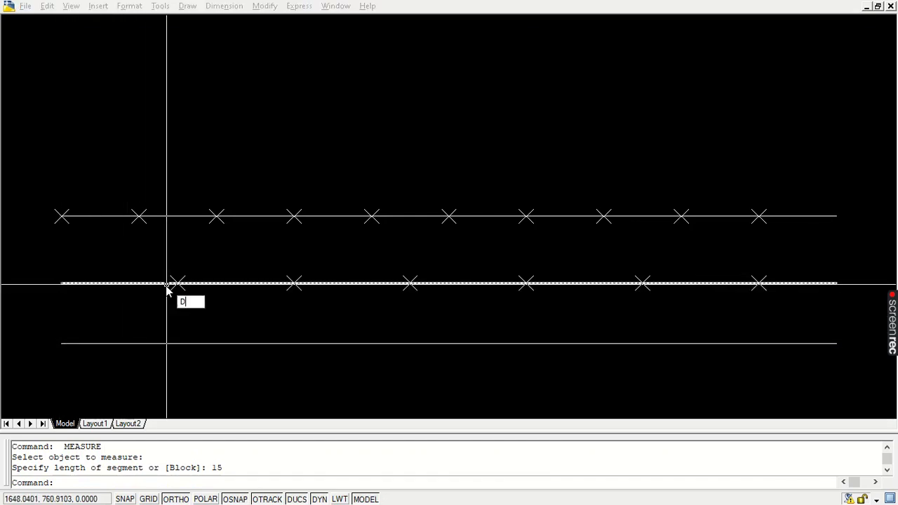
pyautogui.write('I')
pyautogui.press('Return')
pyautogui.click(61, 283)
pyautogui.click(178, 283)
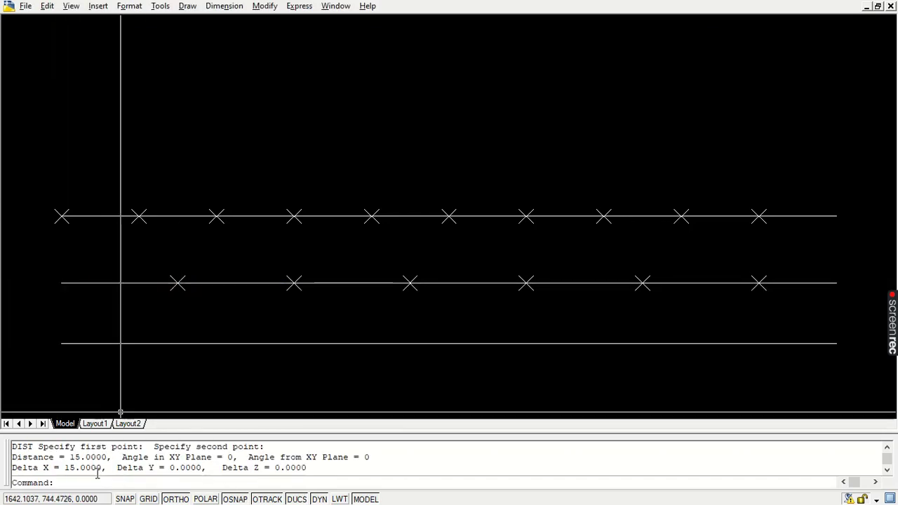
pyautogui.press('Escape')
pyautogui.press('Return')
pyautogui.click(758, 283)
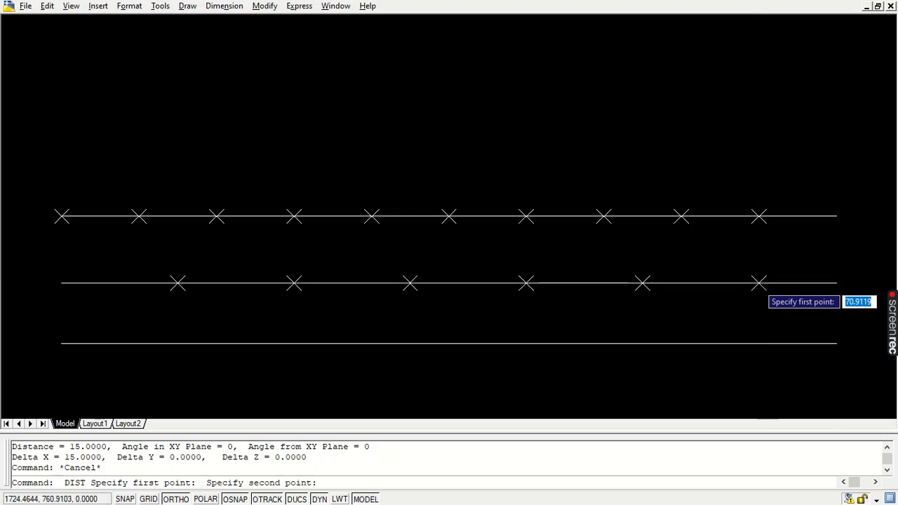
pyautogui.click(833, 283)
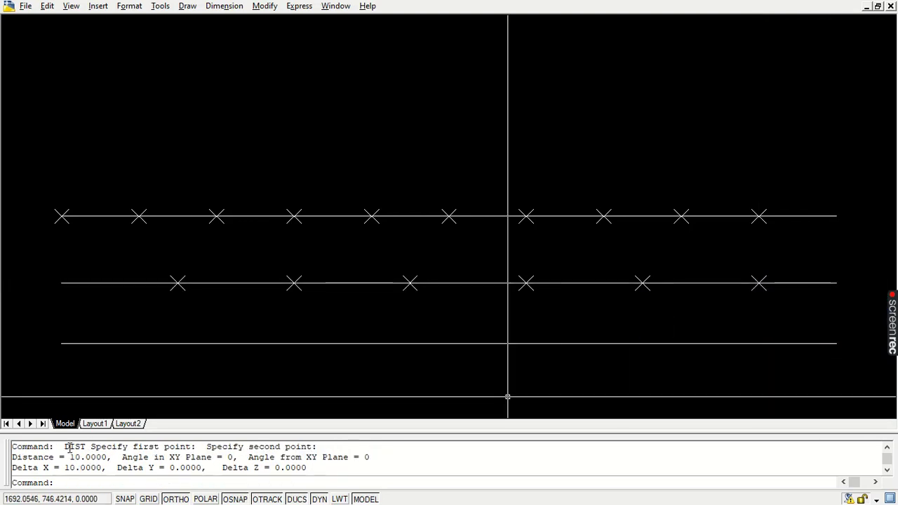
# Step: Switch to Calculator, divide 100 by 15, and return to the AutoCAD drawing
pyautogui.hotkey('alt', 'Tab')
pyautogui.press('Escape')
pyautogui.write('100/')
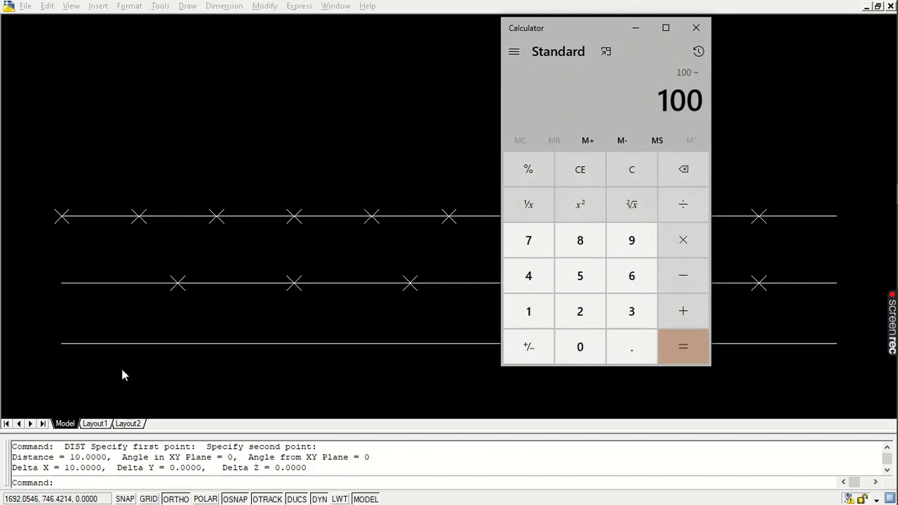
pyautogui.write('15')
pyautogui.press('Return')
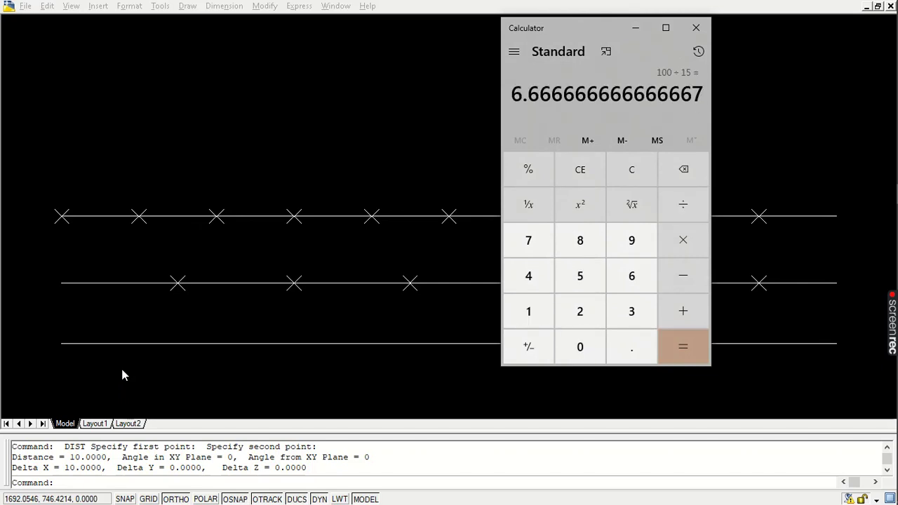
pyautogui.press('Escape')
pyautogui.hotkey('alt', 'Tab')
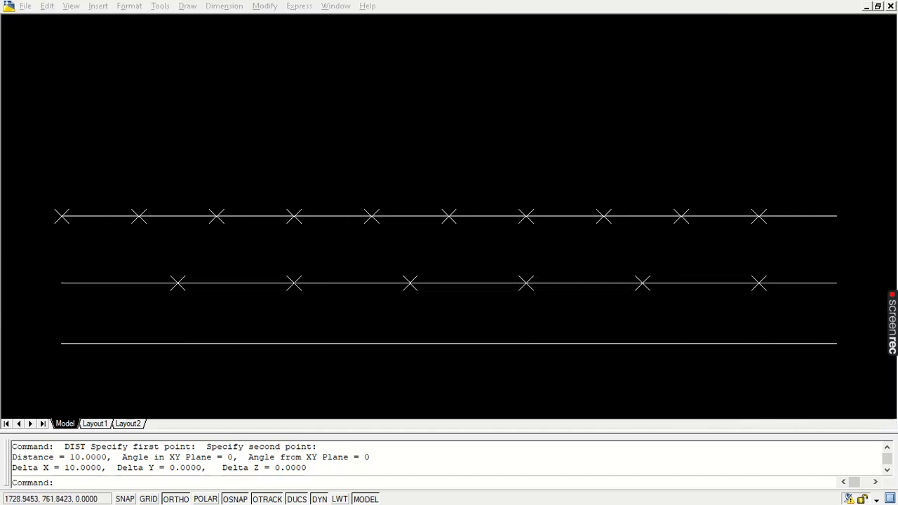
# Step: Switch to Calculator, multiply 5 by 15, and return to the AutoCAD drawing
pyautogui.hotkey('alt', 'Tab')
pyautogui.write('5*15')
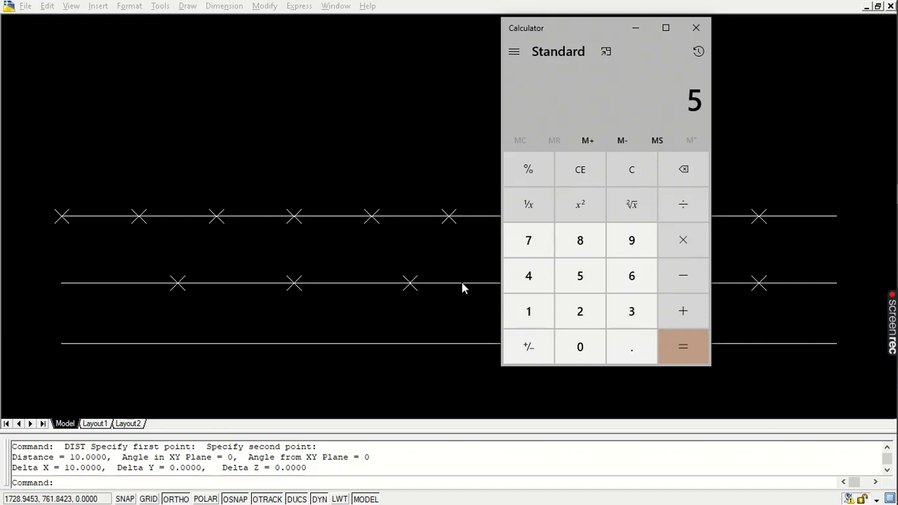
pyautogui.press('Return')
pyautogui.moveTo(574, 26); pyautogui.dragTo(514, 43)
pyautogui.press('Escape')
pyautogui.click(172, 286)
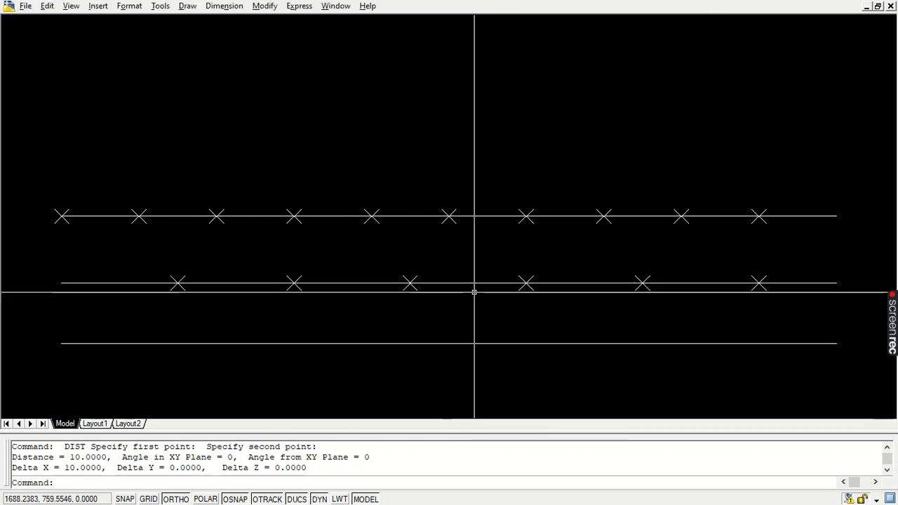
# Step: Recalculate 100 divided by 15 in Calculator and return to the AutoCAD drawing
pyautogui.hotkey('alt', 'Tab')
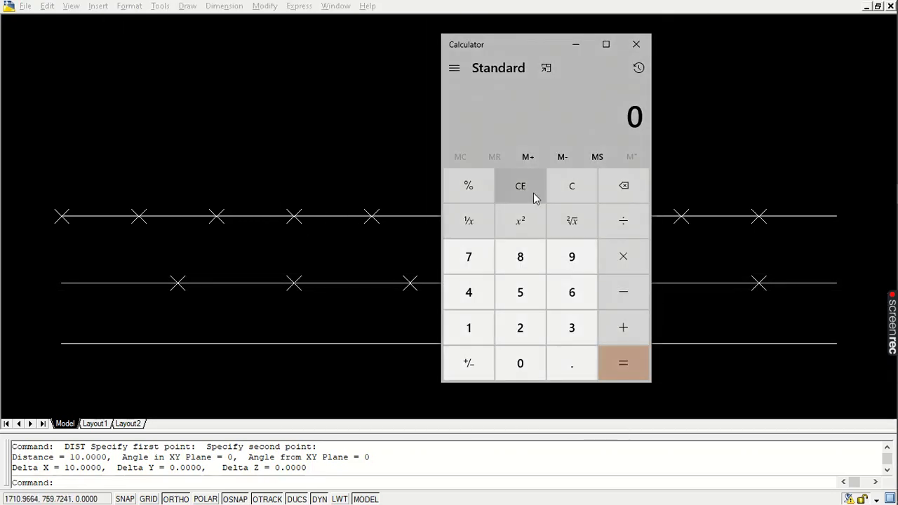
pyautogui.write('100/15')
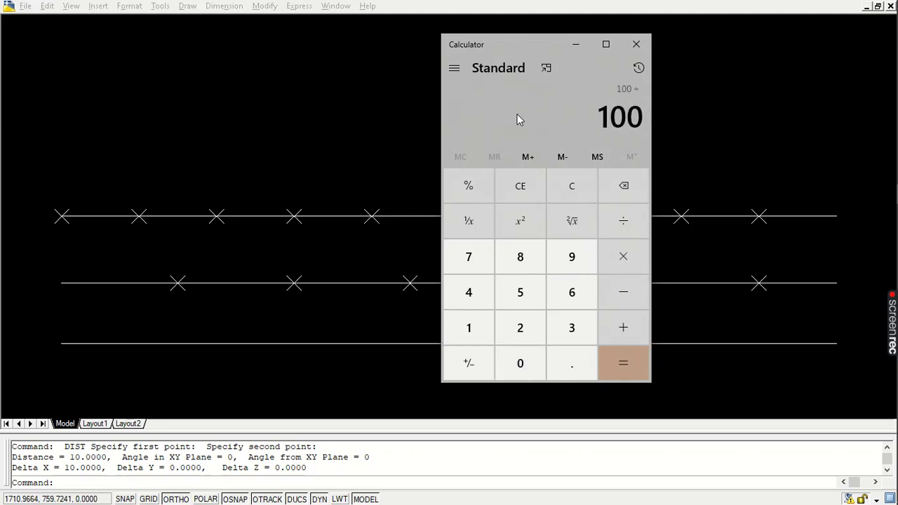
pyautogui.press('Return')
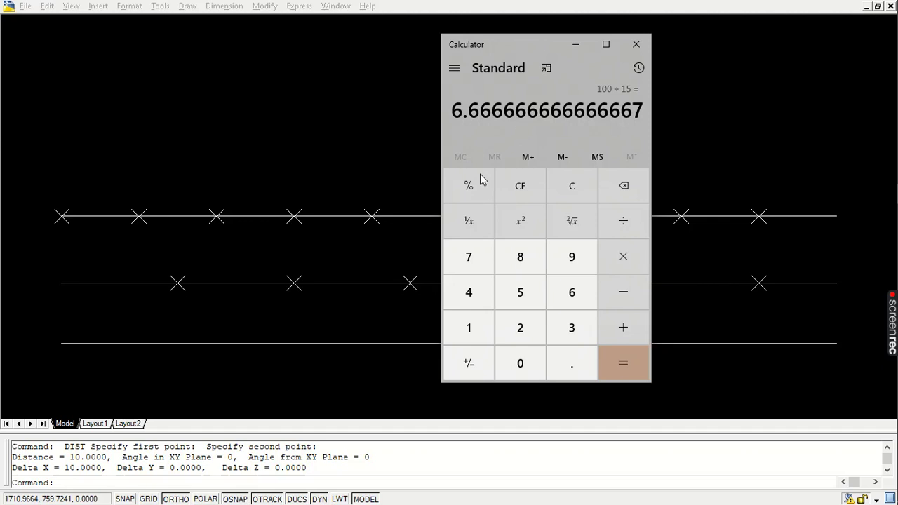
pyautogui.hotkey('alt', 'Tab')
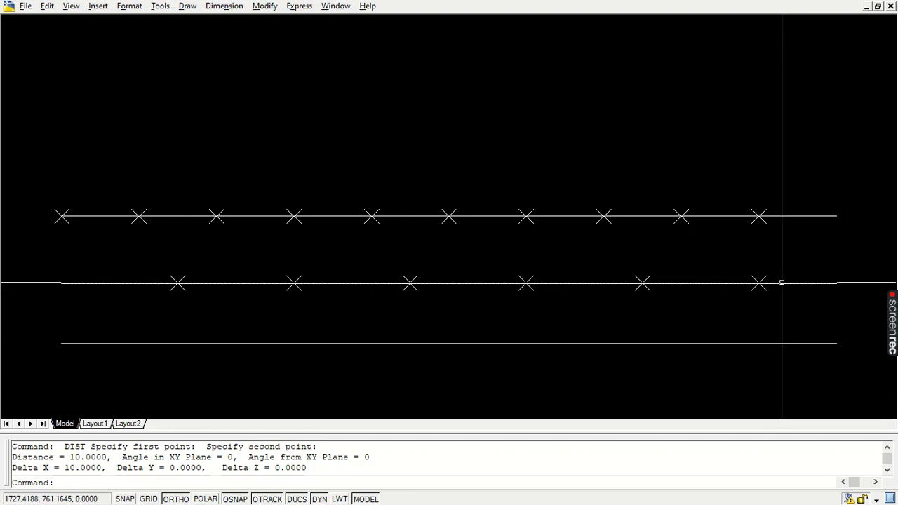
# Step: Switch to Calculator and multiply 15 by 6
pyautogui.hotkey('alt', 'Tab')
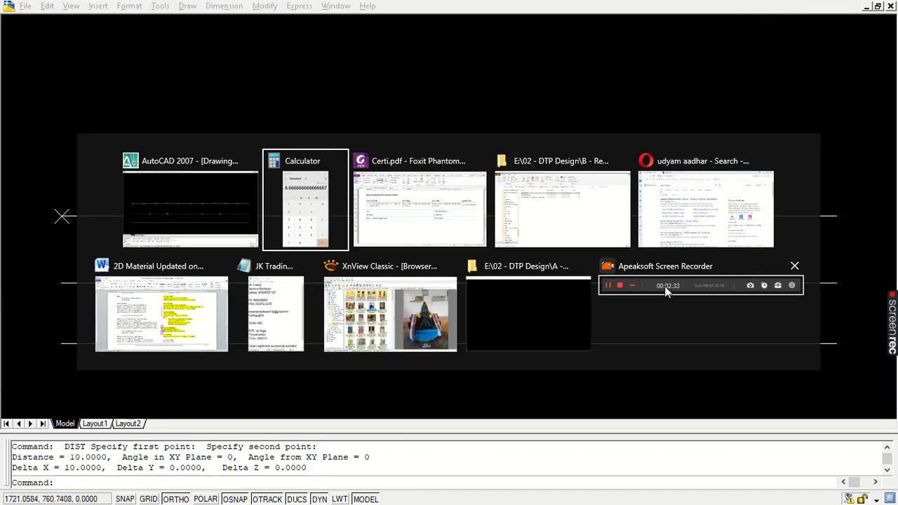
pyautogui.hotkey('alt', 'Tab')
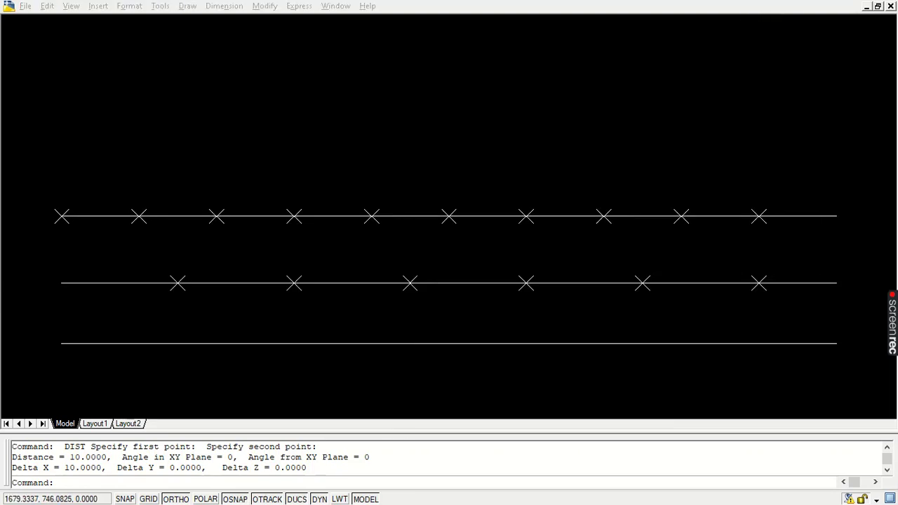
pyautogui.hotkey('alt', 'Tab')
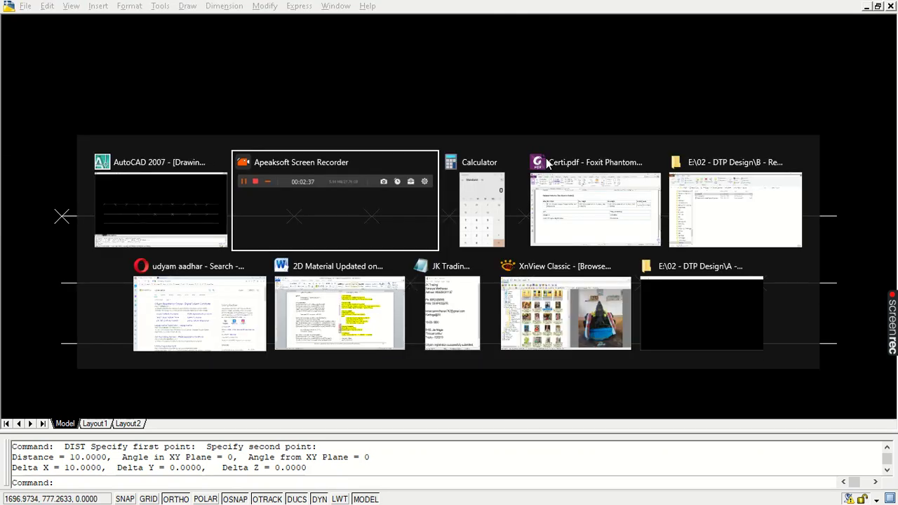
pyautogui.hotkey('alt', 'Tab')
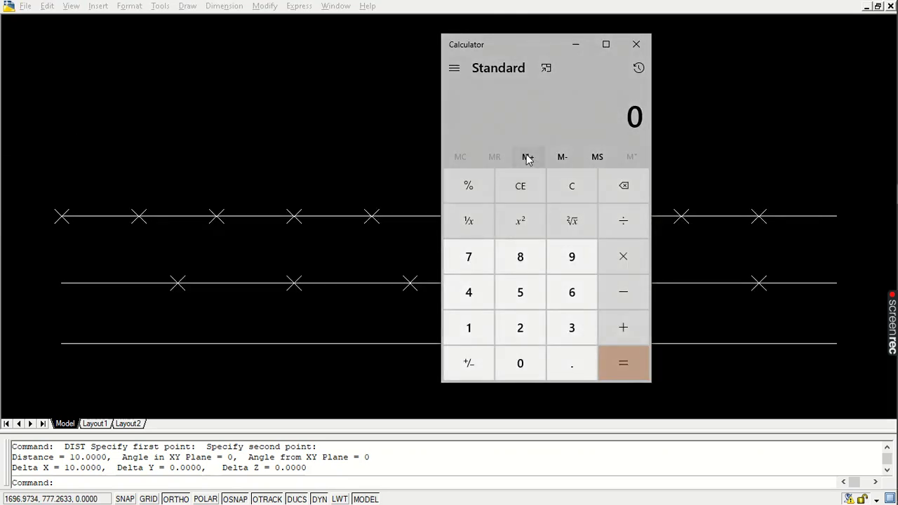
pyautogui.write('15*6')
pyautogui.press('Return')
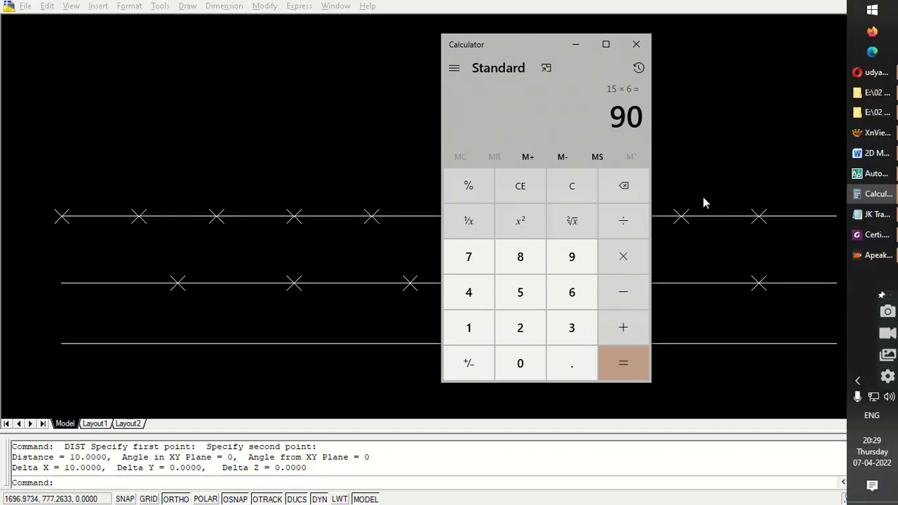
# Step: Add 90 and 10 in Calculator and return to the AutoCAD drawing
pyautogui.write('10')
pyautogui.press('Return')
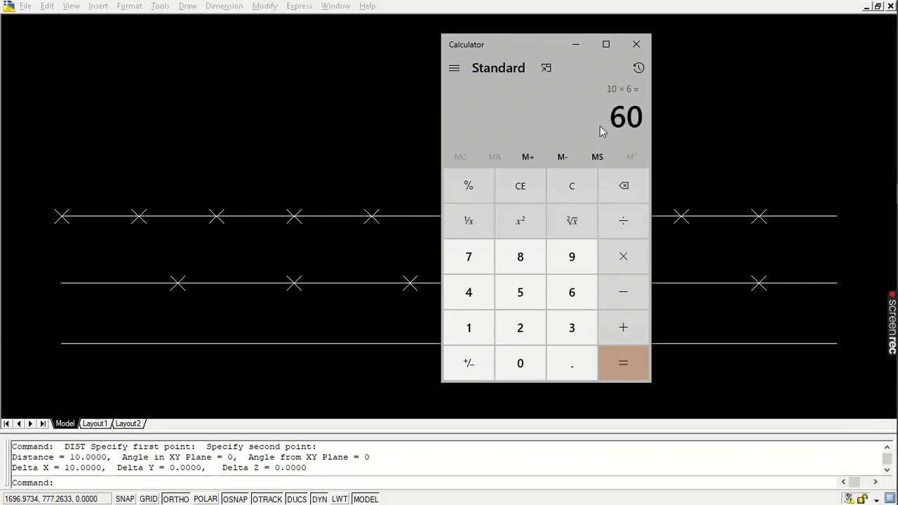
pyautogui.write('90+10')
pyautogui.press('Return')
pyautogui.click(334, 163)
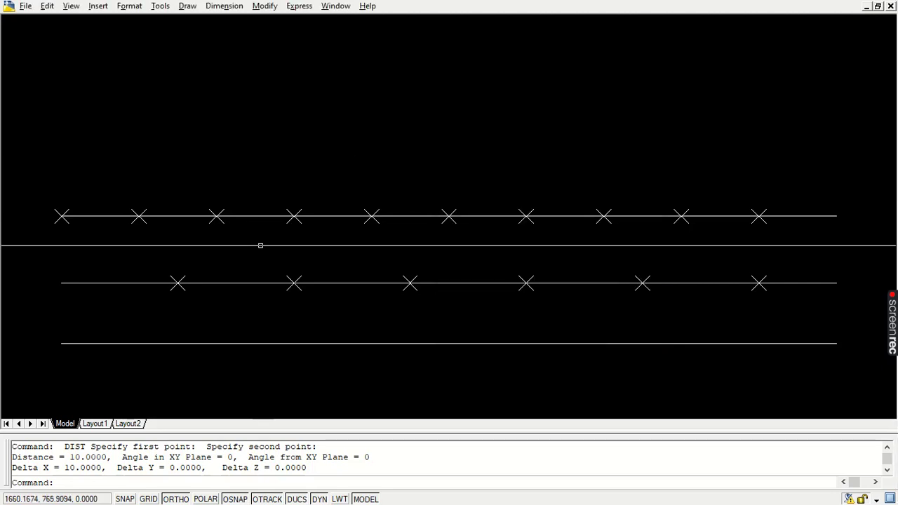
# Step: Use the Measure command to place points every 17.5 units along the lowest horizontal line
pyautogui.press('Escape')
pyautogui.write('me')
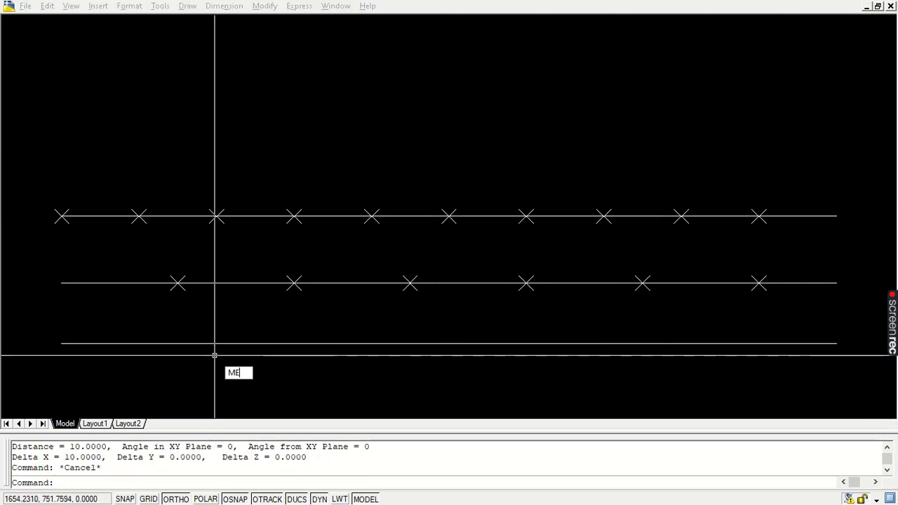
pyautogui.press('Return')
pyautogui.click(215, 343)
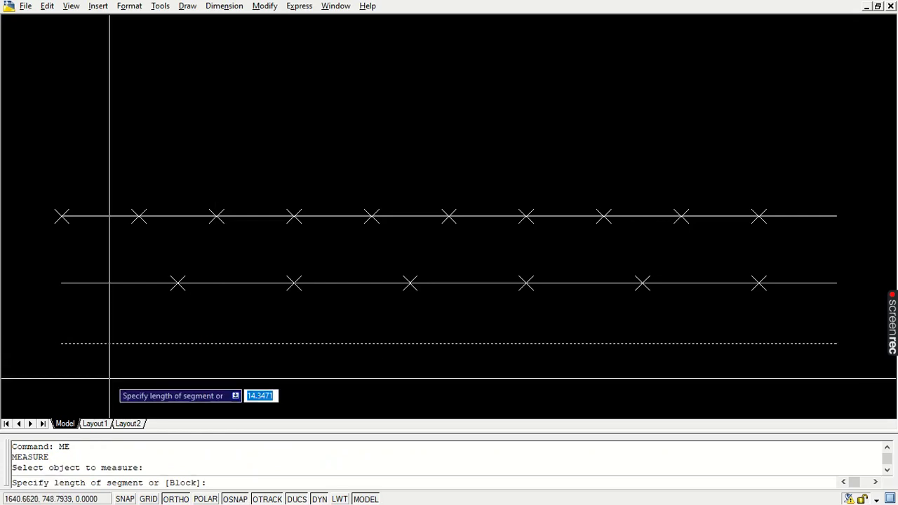
pyautogui.write('175.')
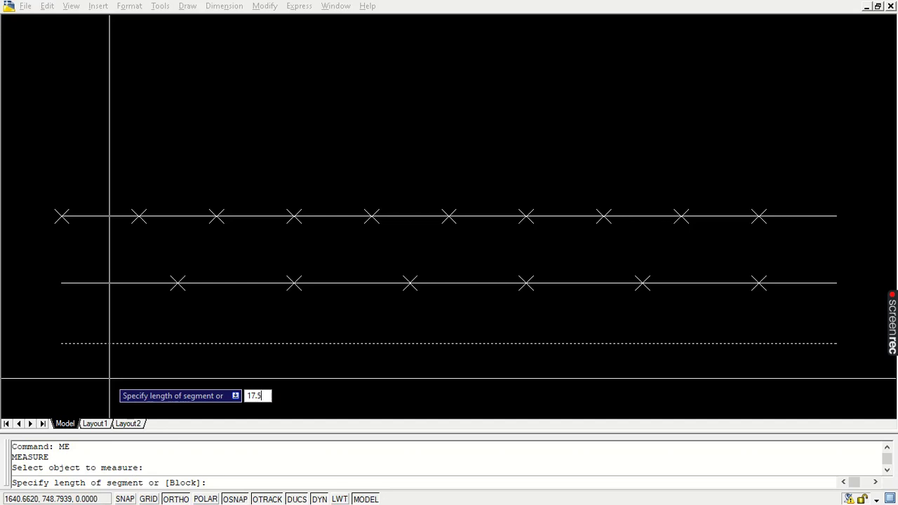
pyautogui.press('Return')
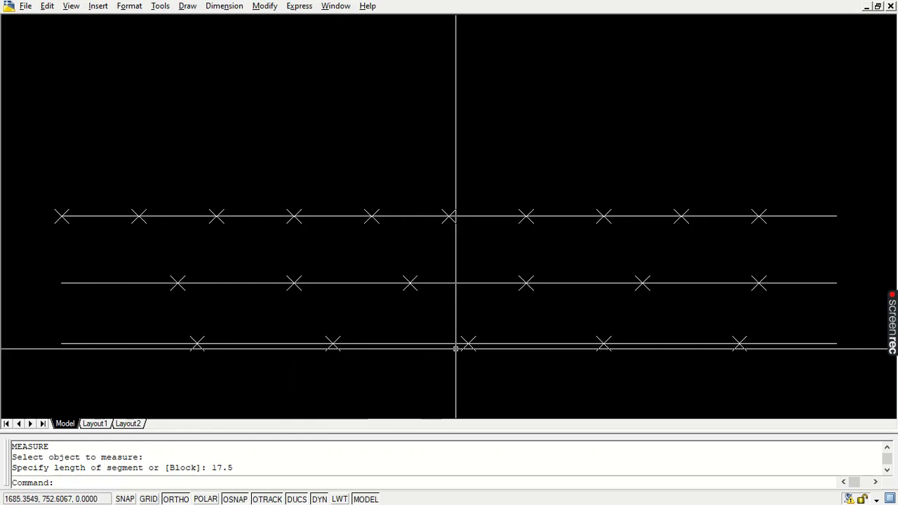
# Step: Measure the distance from the last point on the lowest line to the line's right end and check the reported value
pyautogui.write('DI')
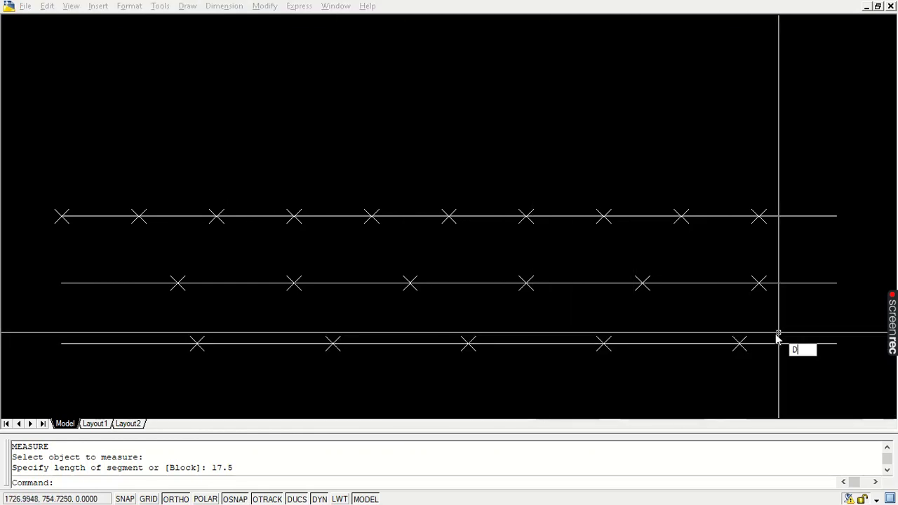
pyautogui.press('Return')
pyautogui.click(740, 344)
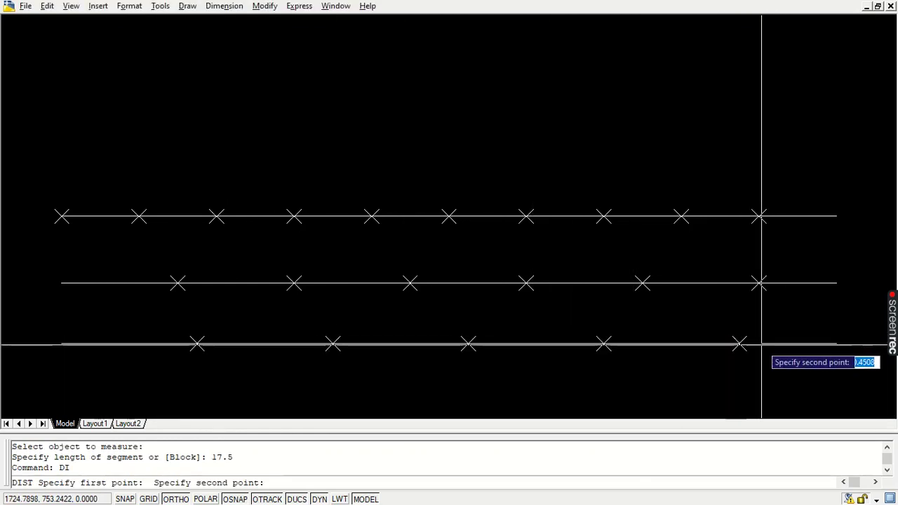
pyautogui.click(837, 344)
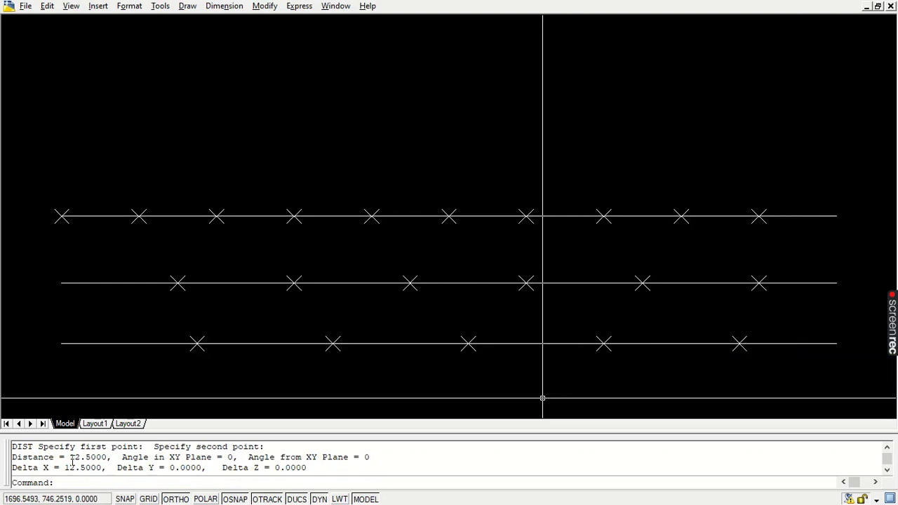
pyautogui.moveTo(70, 457); pyautogui.dragTo(121, 458)
pyautogui.click(106, 459)
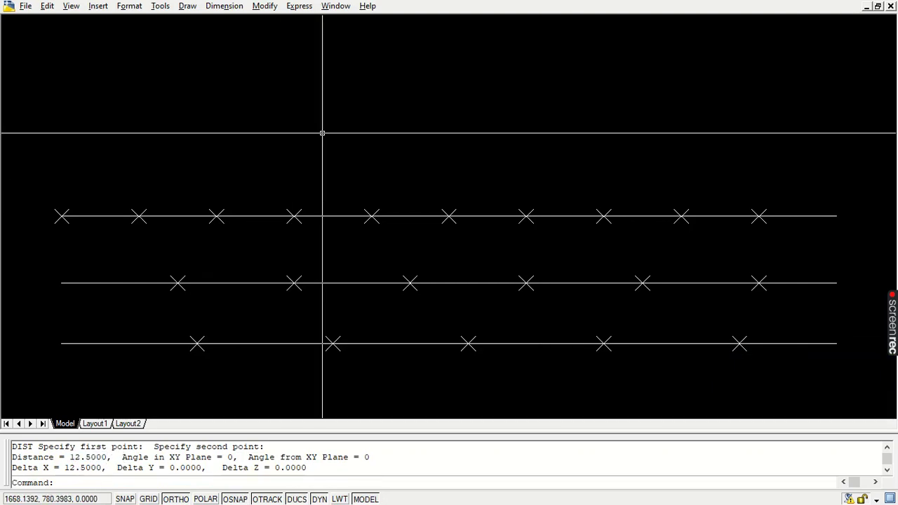